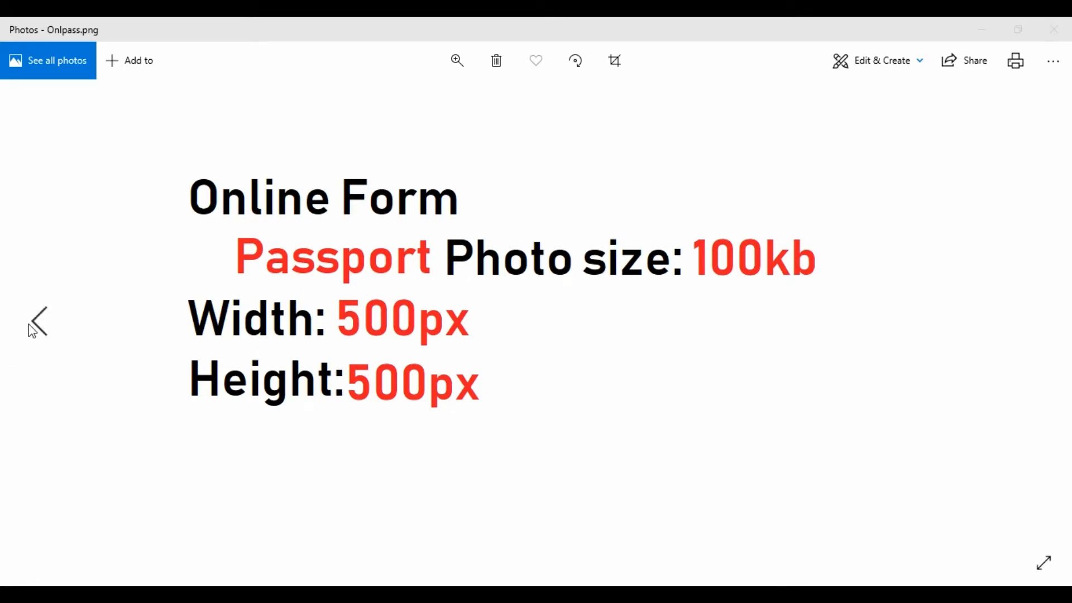
- Switch to Paint, maximize its window and open the Thumb copy picture from the Documents folder on the Desktop
left_click(29, 323)
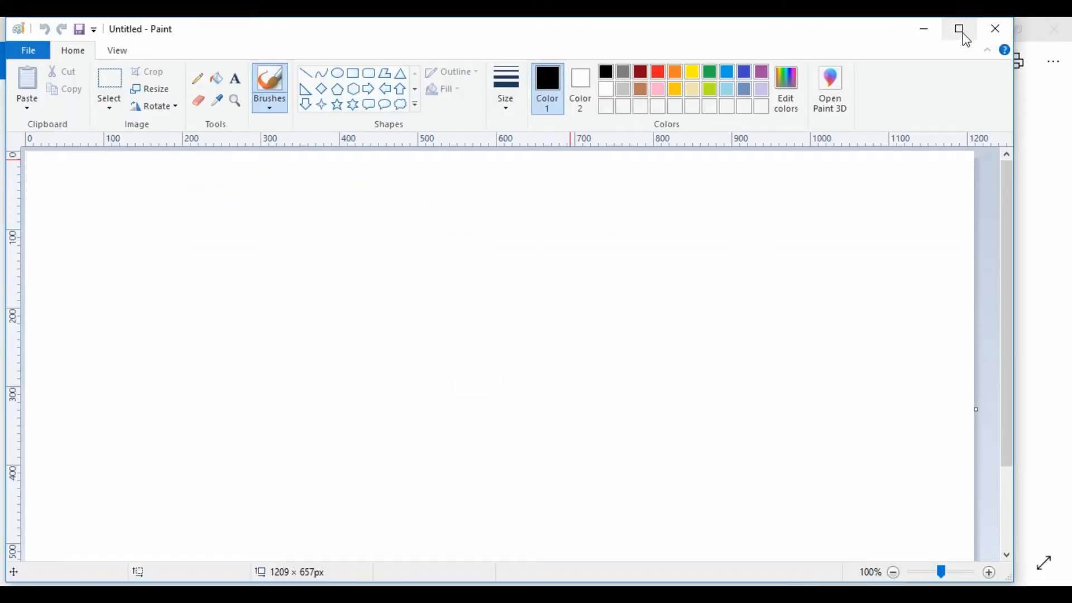
left_click(962, 31)
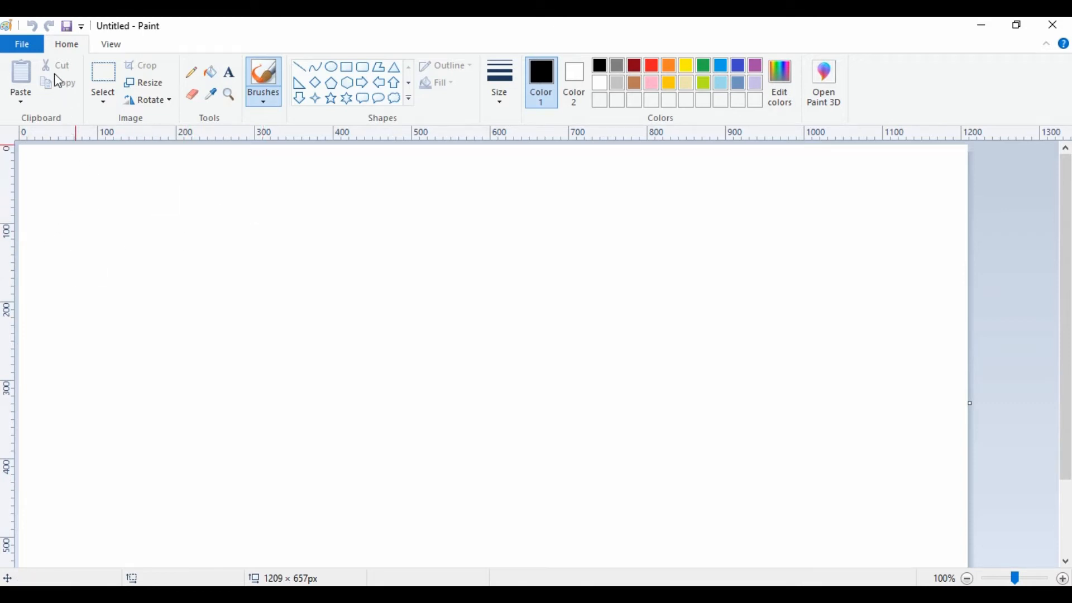
left_click(40, 50)
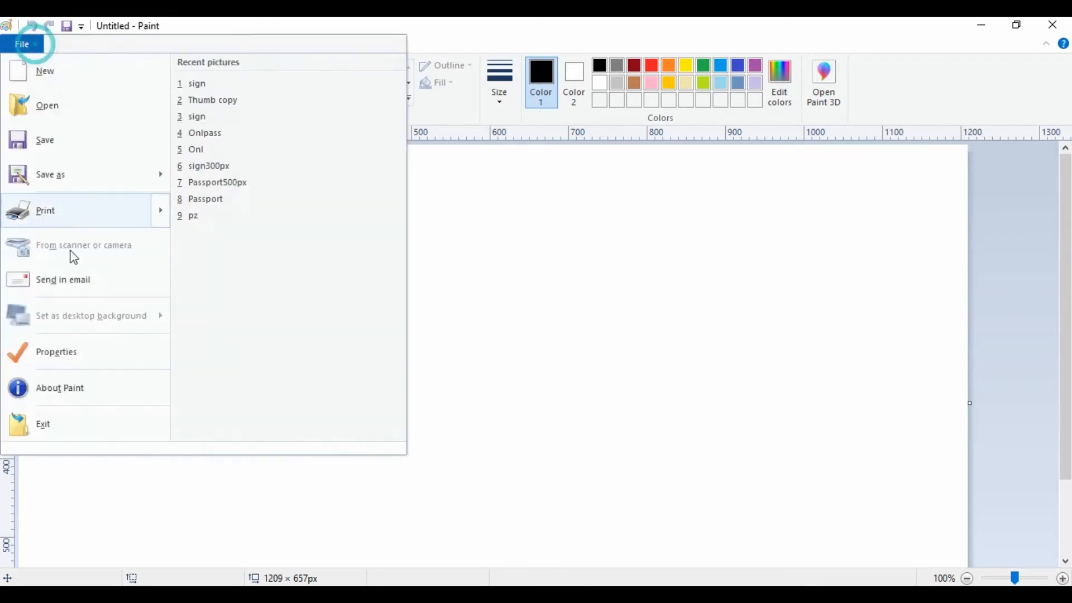
left_click(93, 106)
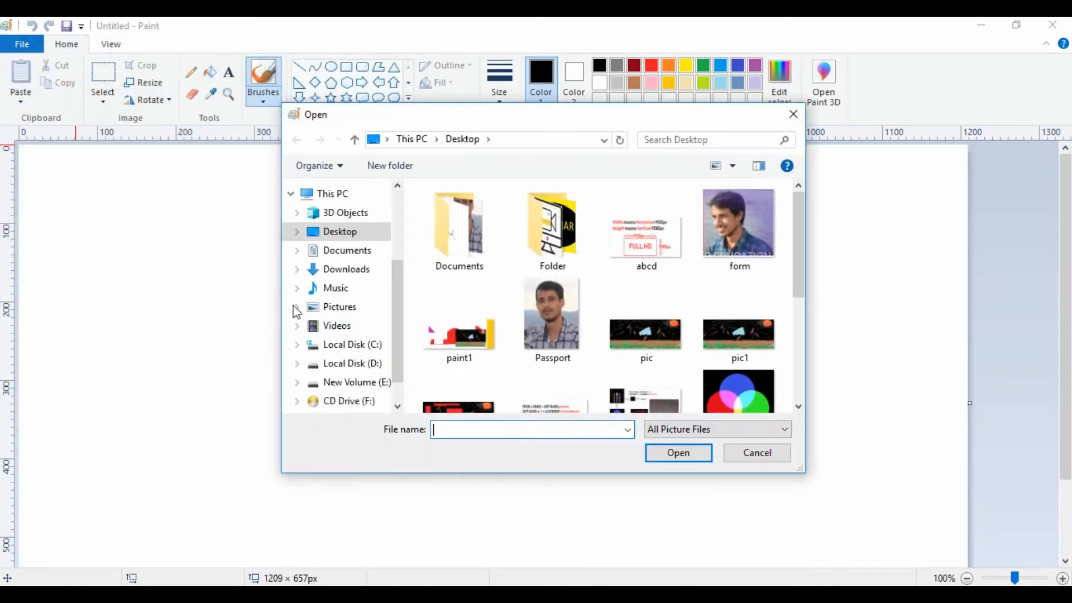
double_click(459, 232)
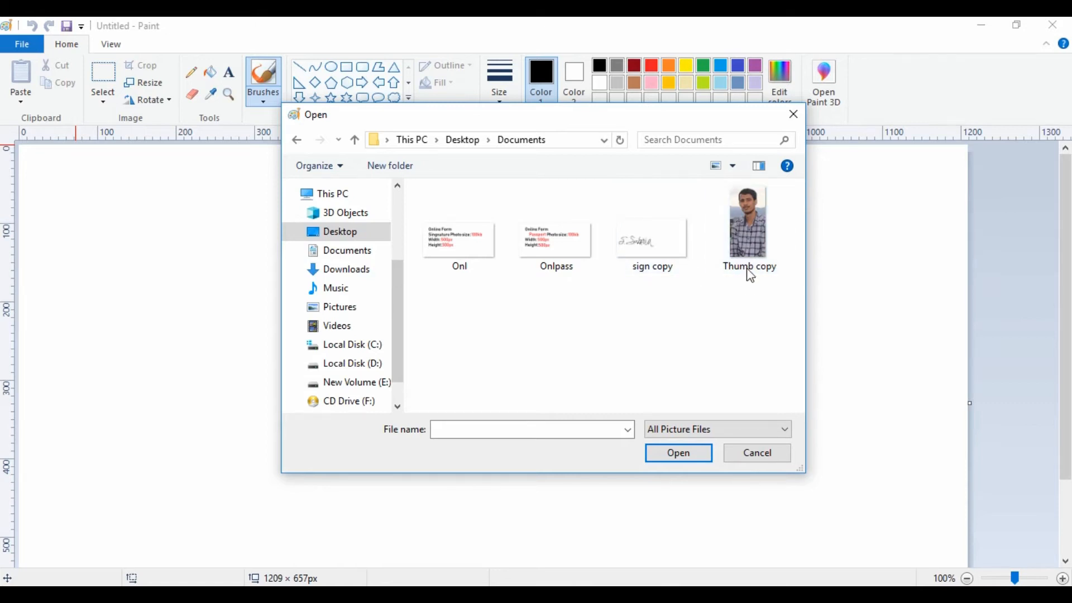
mouse_move(754, 239)
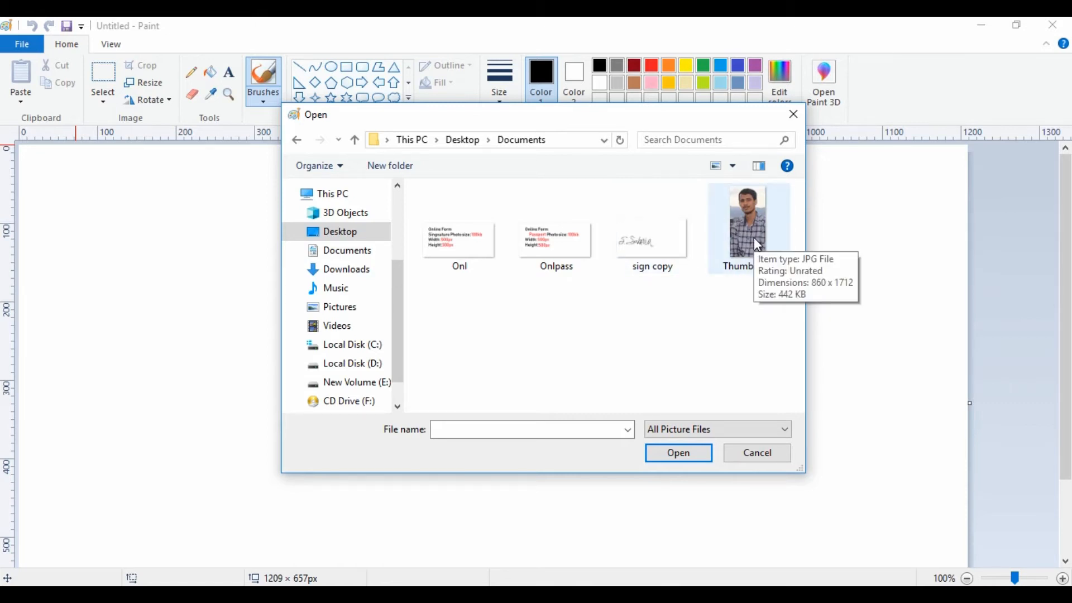
double_click(755, 237)
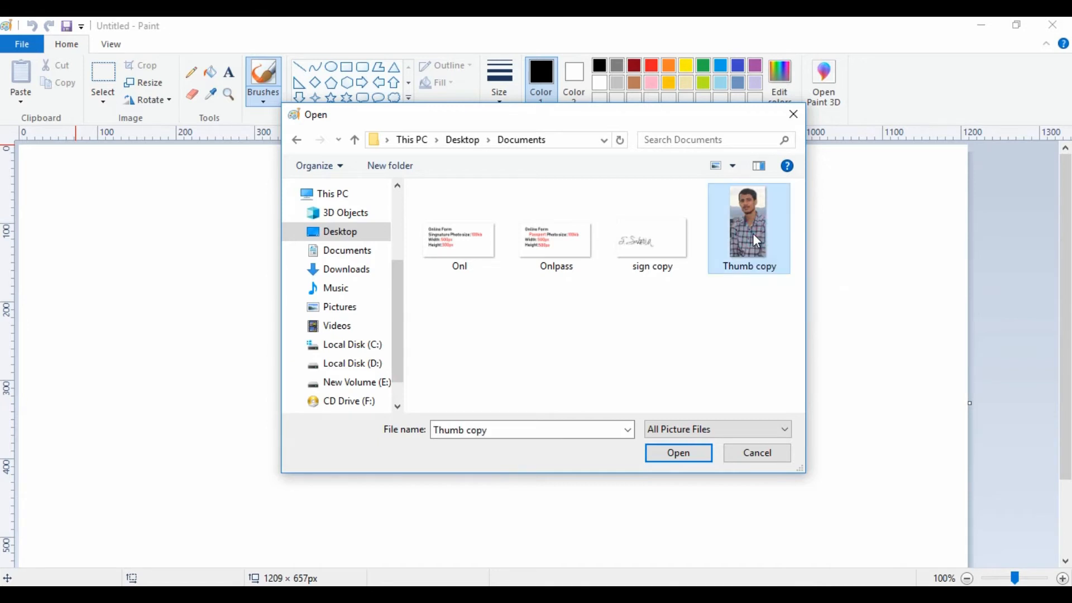
- Crop the portrait to the head and chest at full width, about 851 × 1113 px
scroll(401, 336, "down", 5)
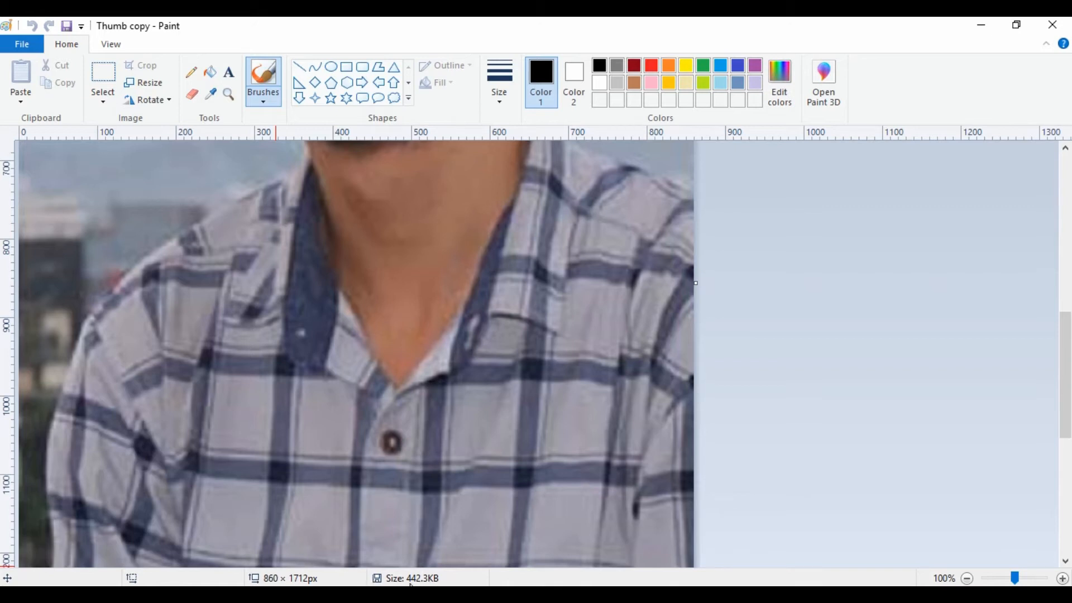
scroll(284, 466, "up", 7)
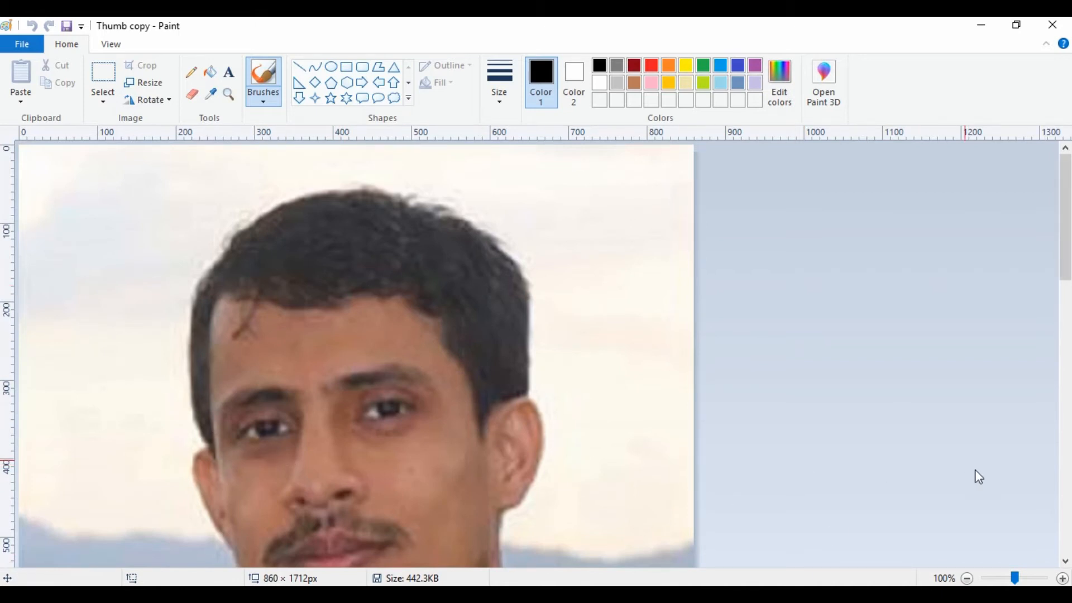
scroll(1019, 580, "down", 1)
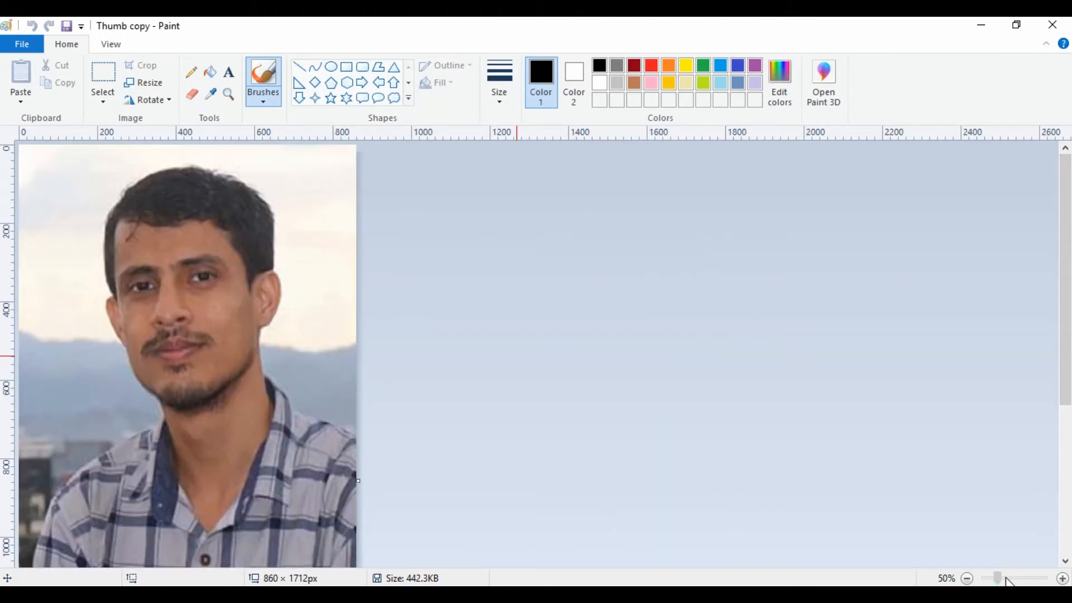
left_click(989, 581)
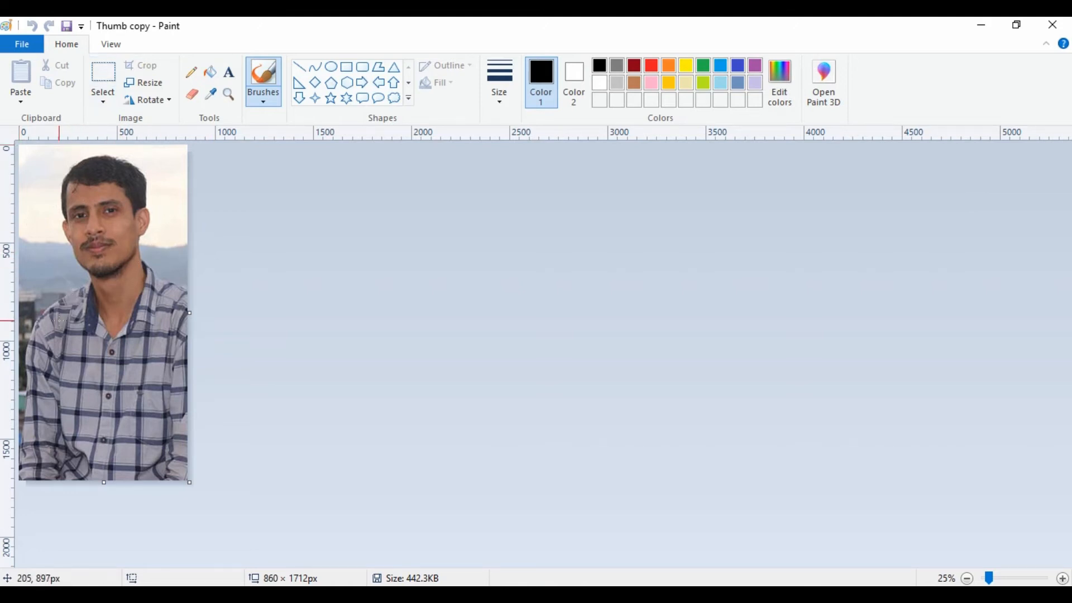
left_click(104, 75)
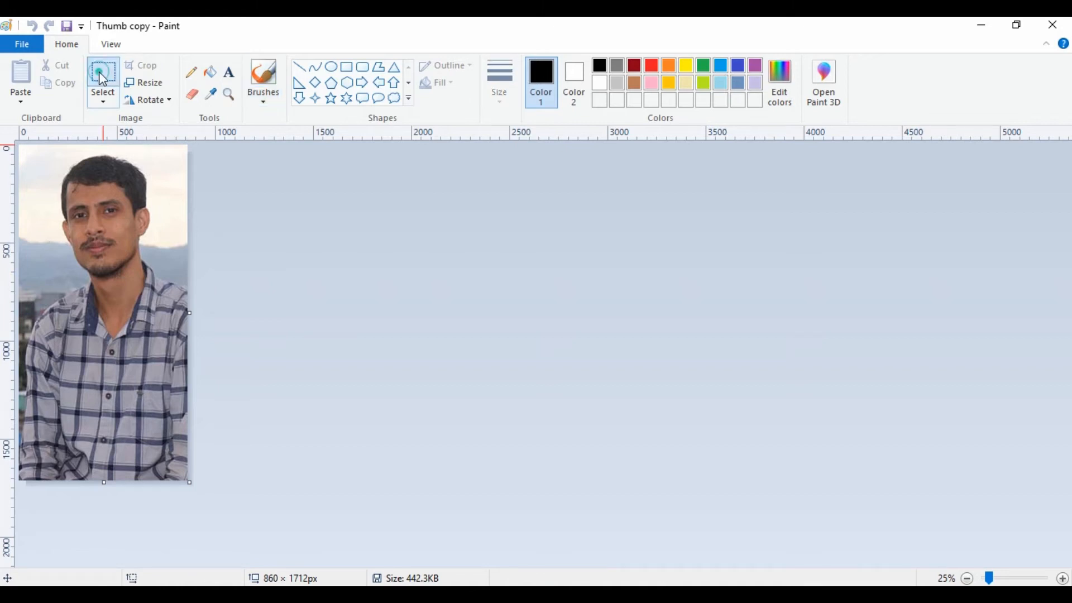
left_click_drag(21, 146, 195, 364)
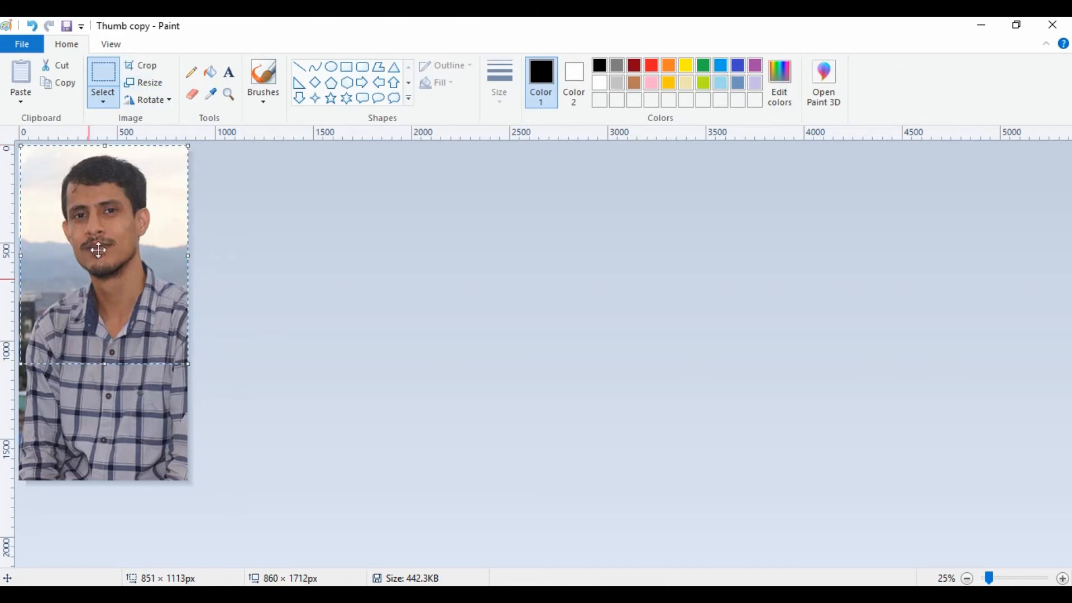
left_click(139, 68)
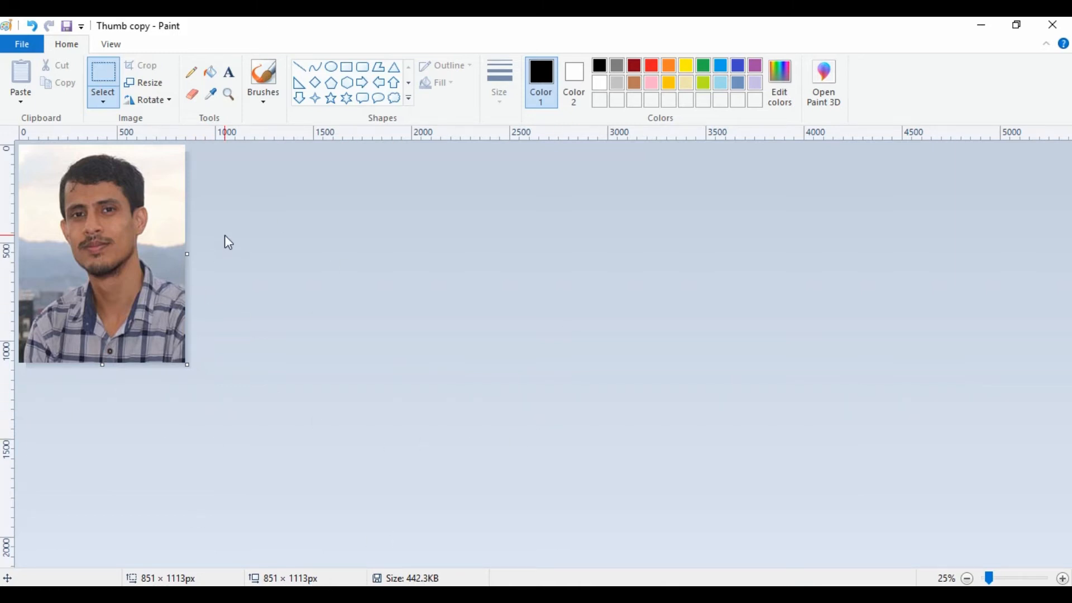
- Resize the cropped portrait to 500 × 500 pixels without maintaining the aspect ratio
left_click(158, 91)
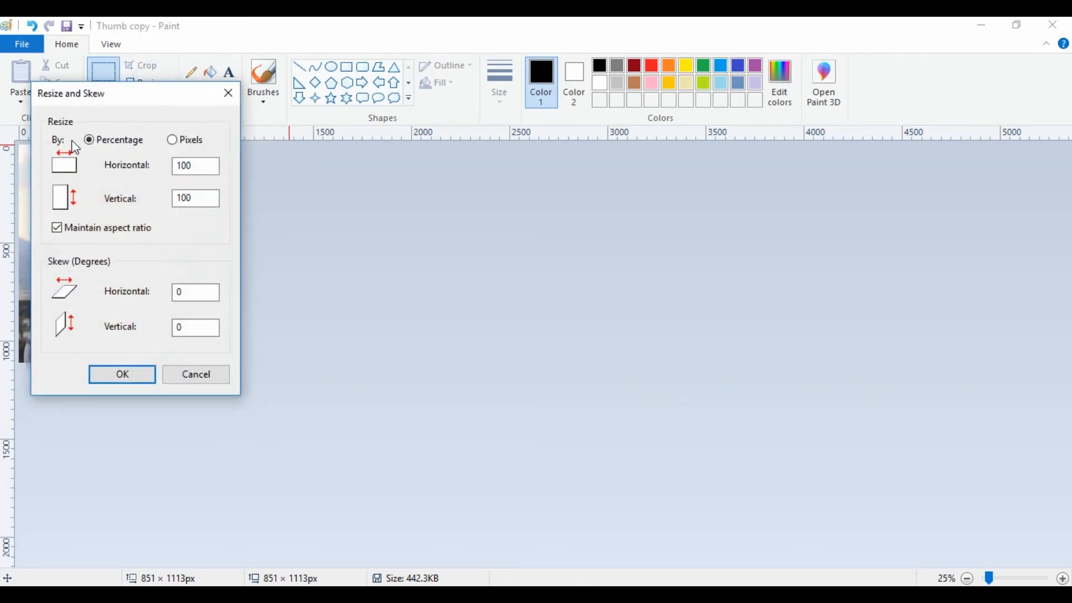
left_click(174, 141)
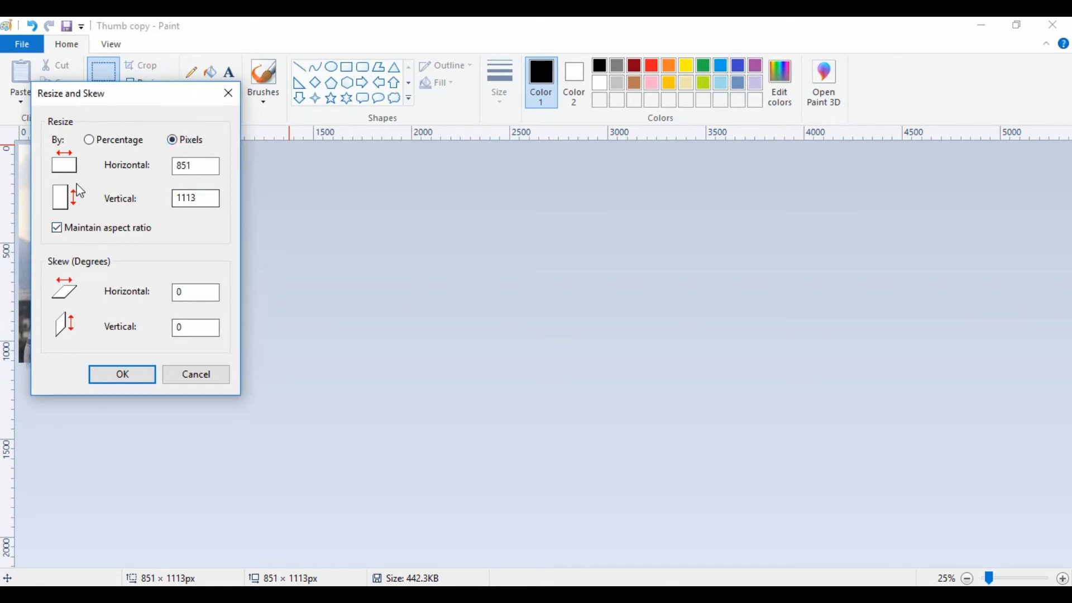
left_click(57, 228)
left_click_drag(195, 173, 4, 178)
type("500")
left_click_drag(197, 196, 69, 206)
type("500")
left_click(133, 373)
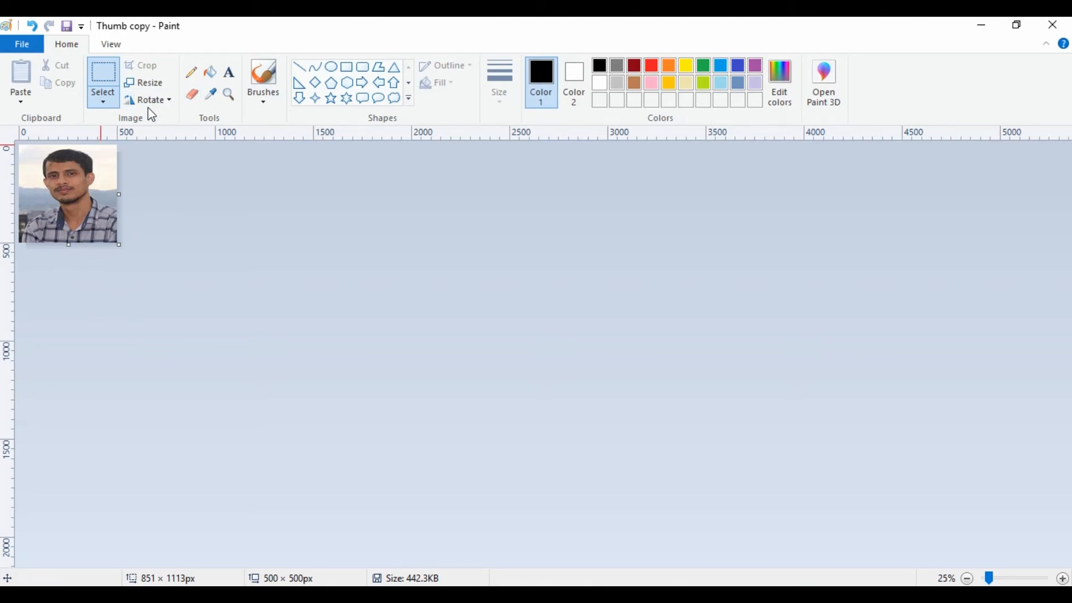
- Save the portrait as a JPEG named Passport_500 in the Documents folder and check the new file in File Explorer
left_click(22, 45)
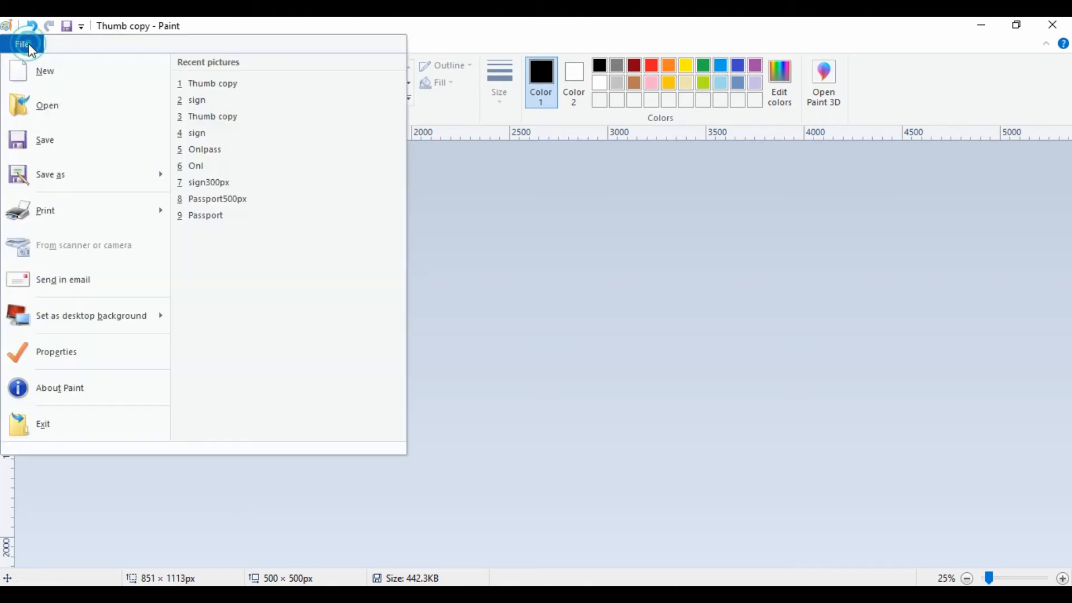
left_click(77, 176)
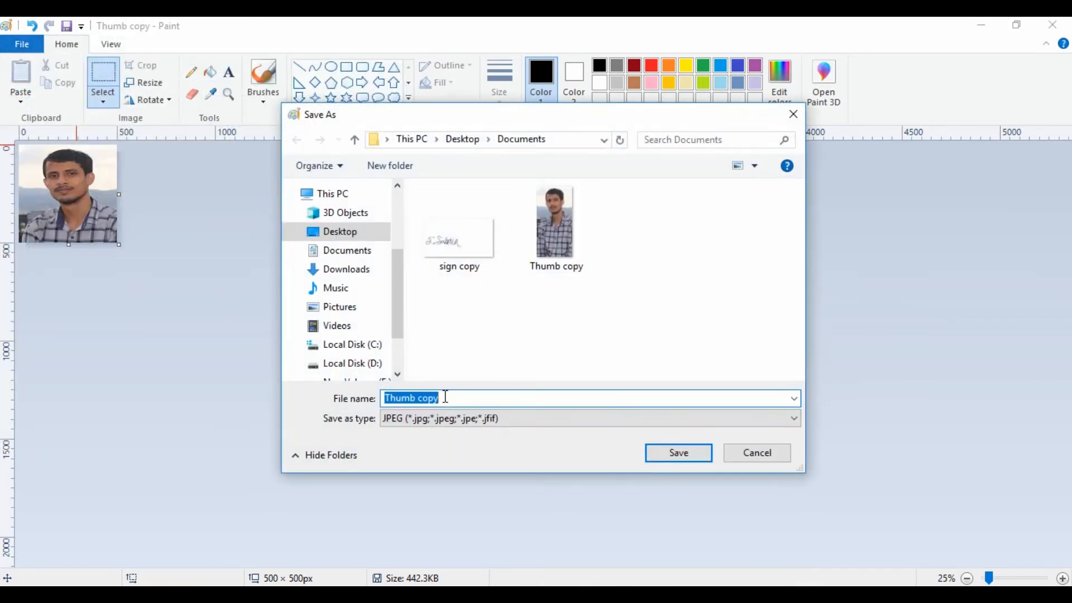
type("Passport_500")
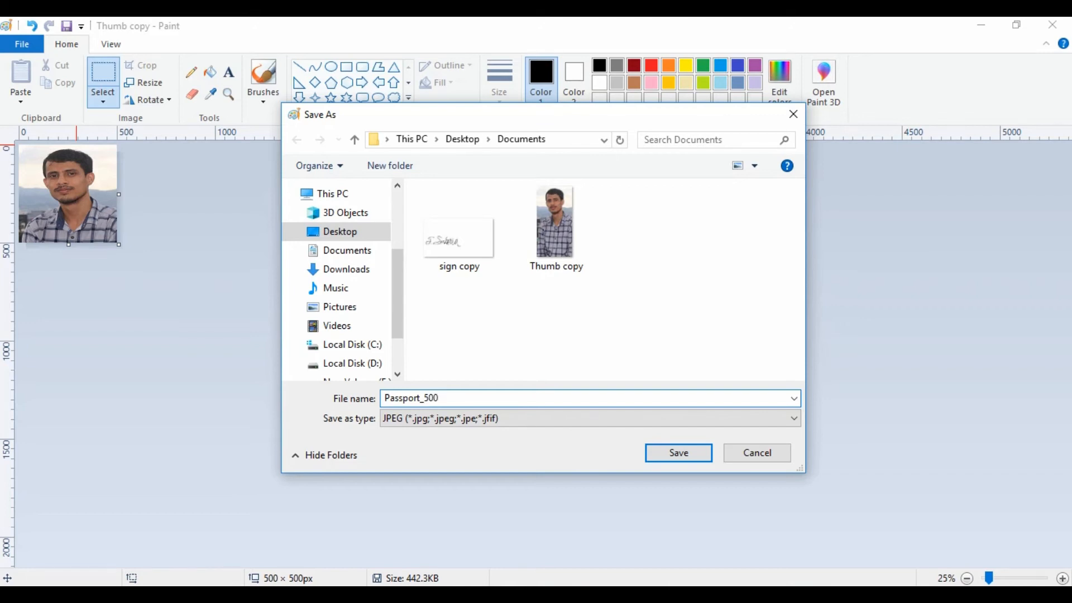
left_click(697, 456)
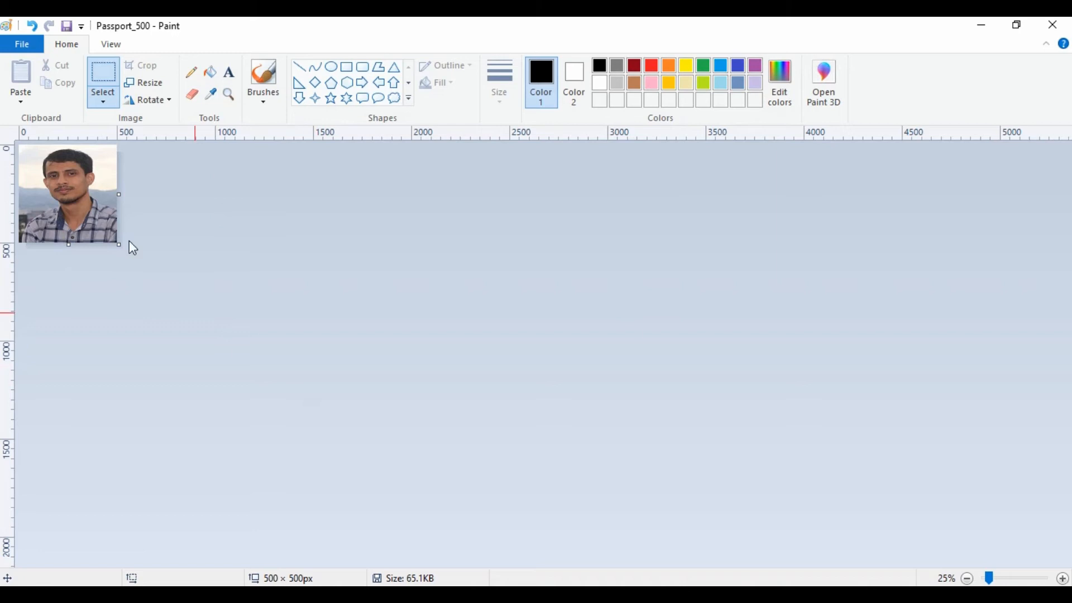
key("alt+Tab")
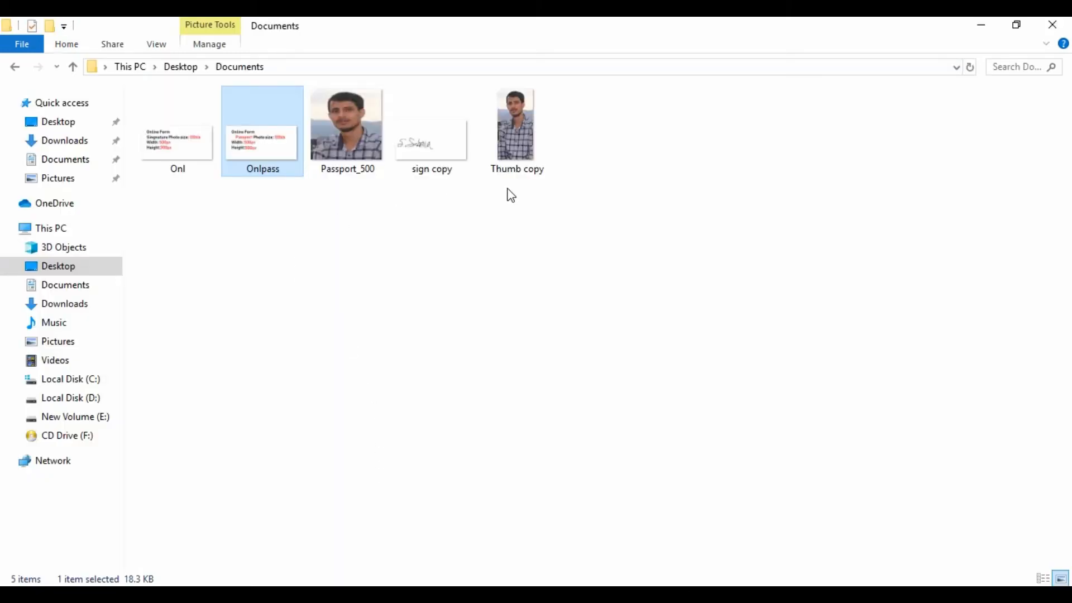
left_click(355, 143)
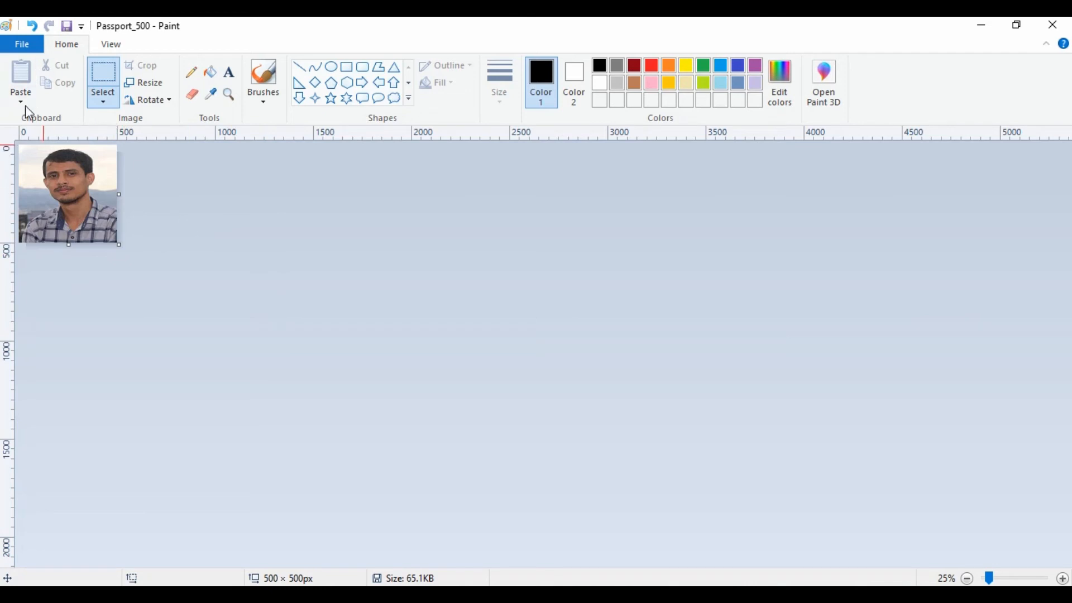
- Open the sign copy picture from the Documents folder in Paint
left_click(38, 49)
left_click(93, 106)
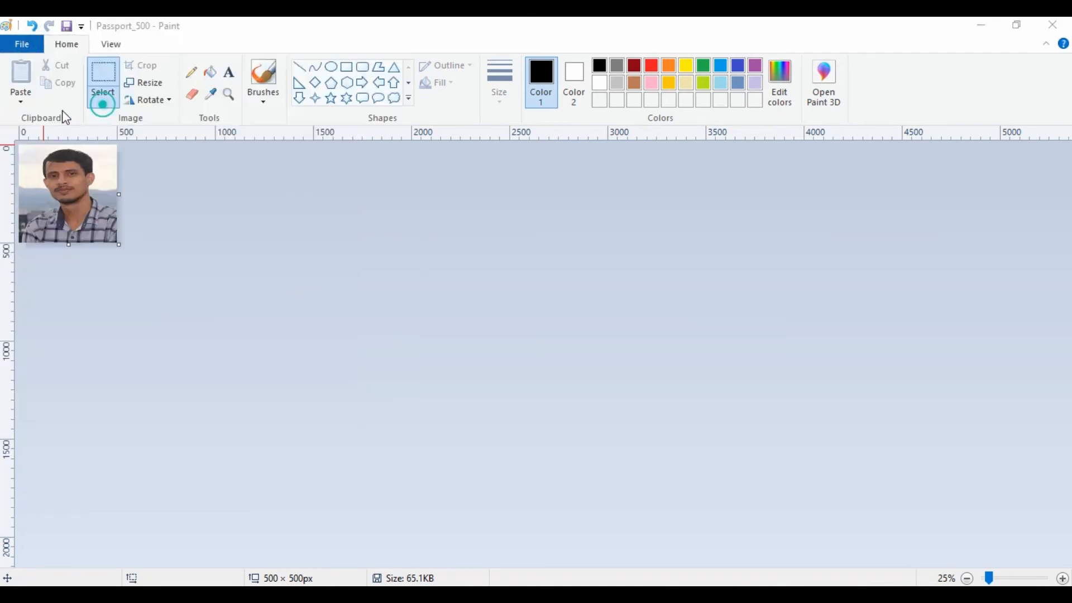
double_click(754, 243)
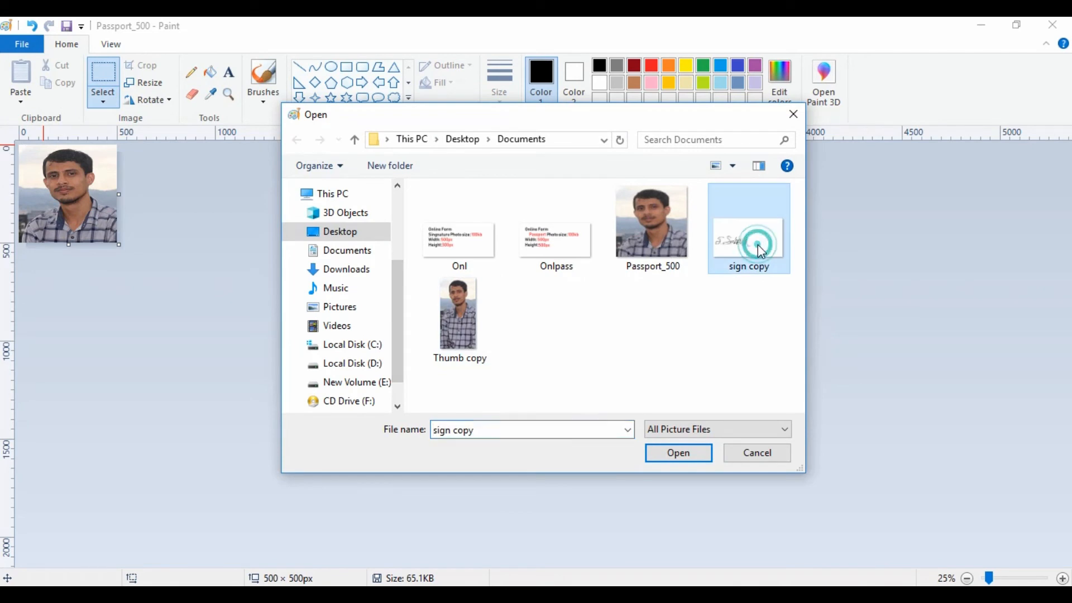
scroll(433, 341, "down", 3)
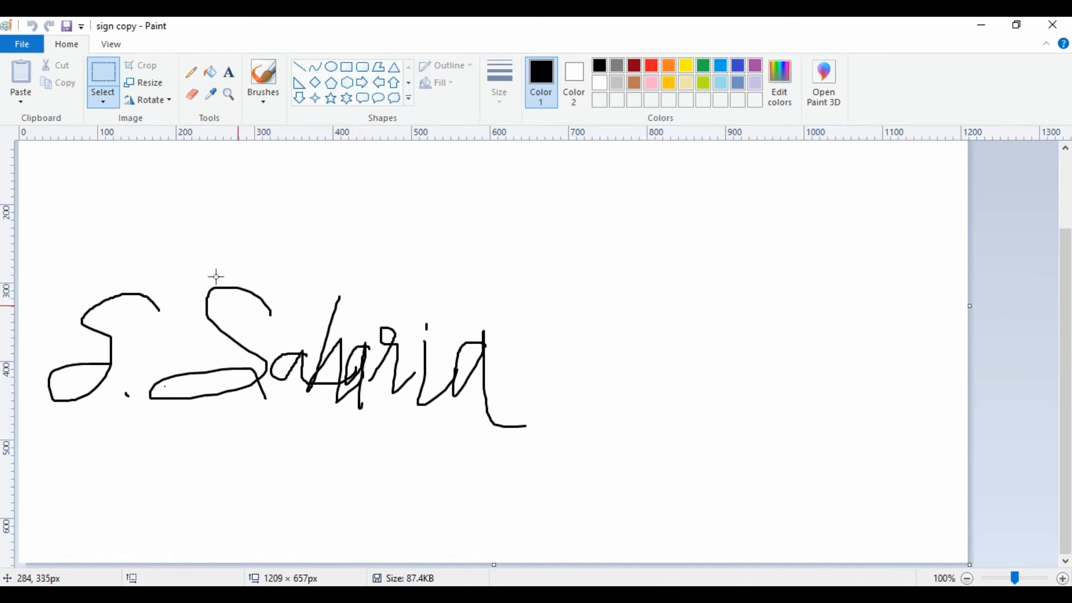
- Resize the whole signature picture to 500 × 300 pixels with the aspect ratio unlocked
left_click(150, 87)
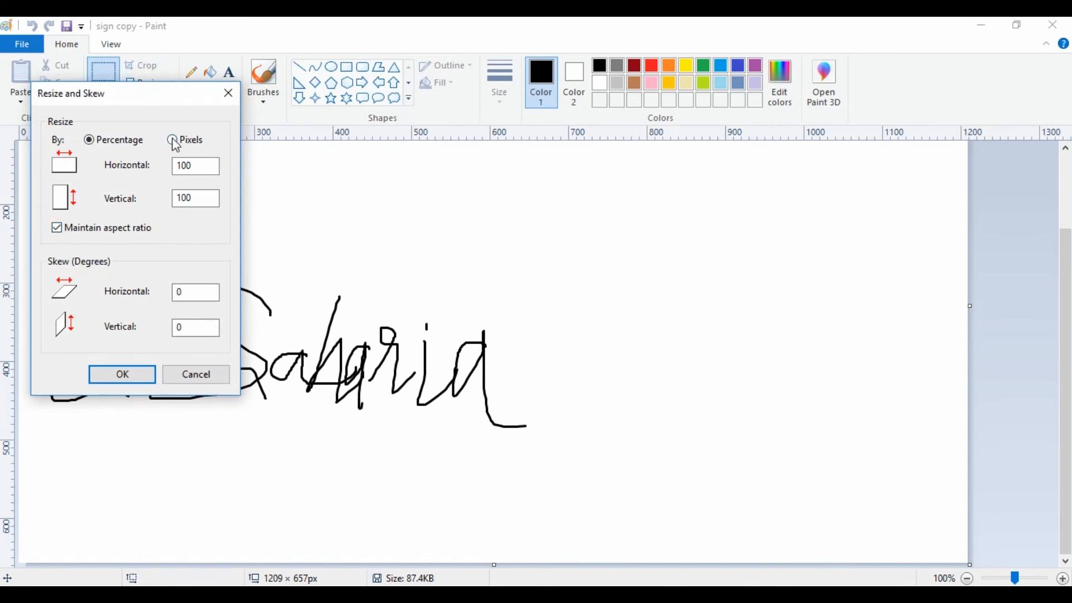
left_click(58, 229)
left_click_drag(208, 165, 6, 171)
type("500")
double_click(215, 200)
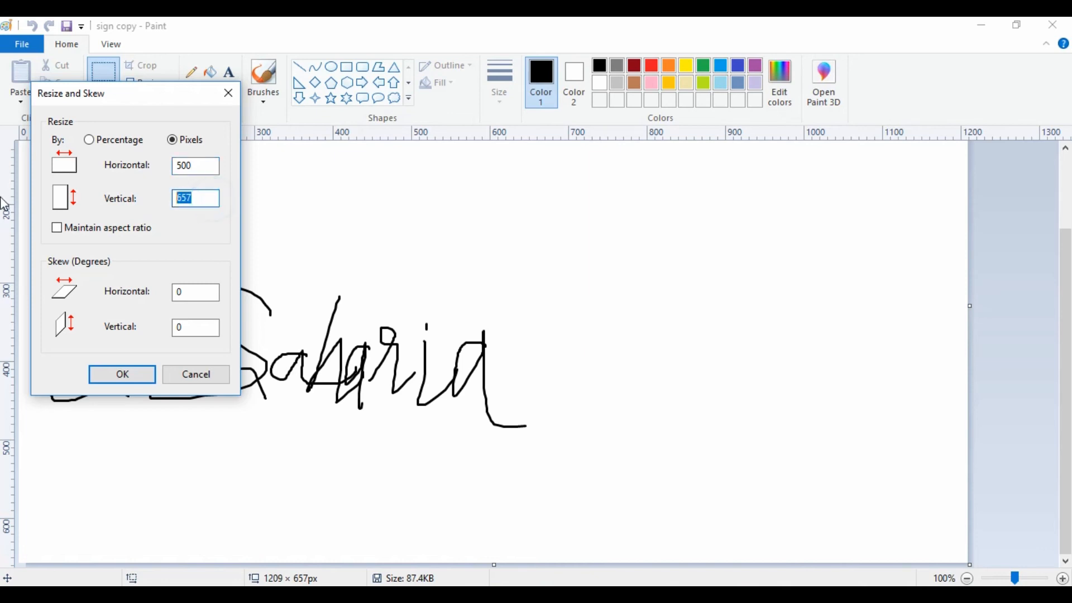
type("300")
left_click(126, 373)
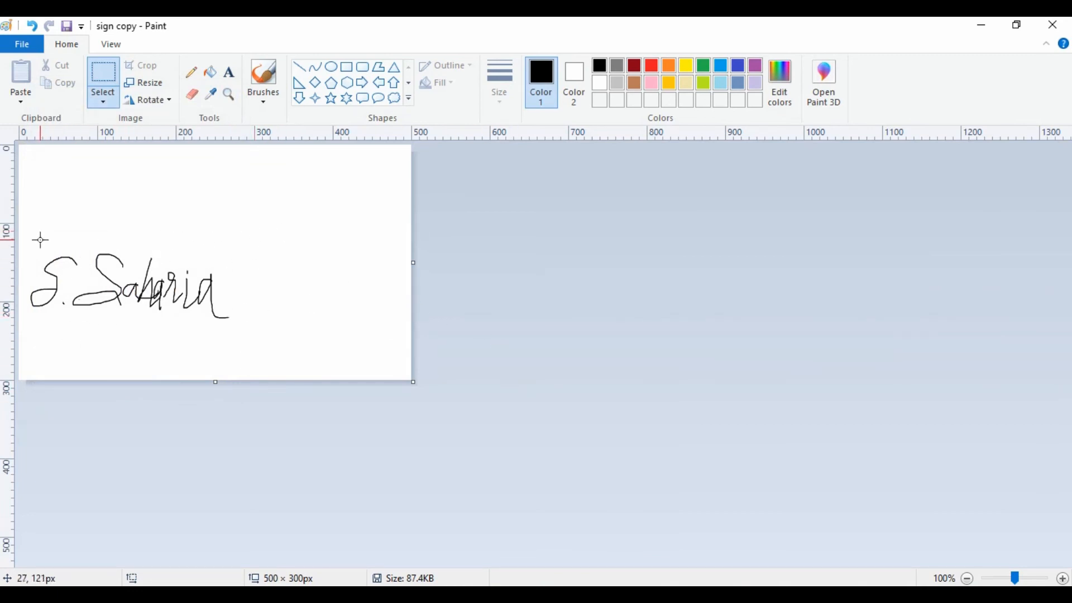
- Crop the picture closely around the handwritten signature, to about 337 × 134 px
left_click(107, 86)
mouse_move(22, 230)
left_mouse_down()
mouse_move(103, 279)
mouse_move(286, 336)
left_mouse_up()
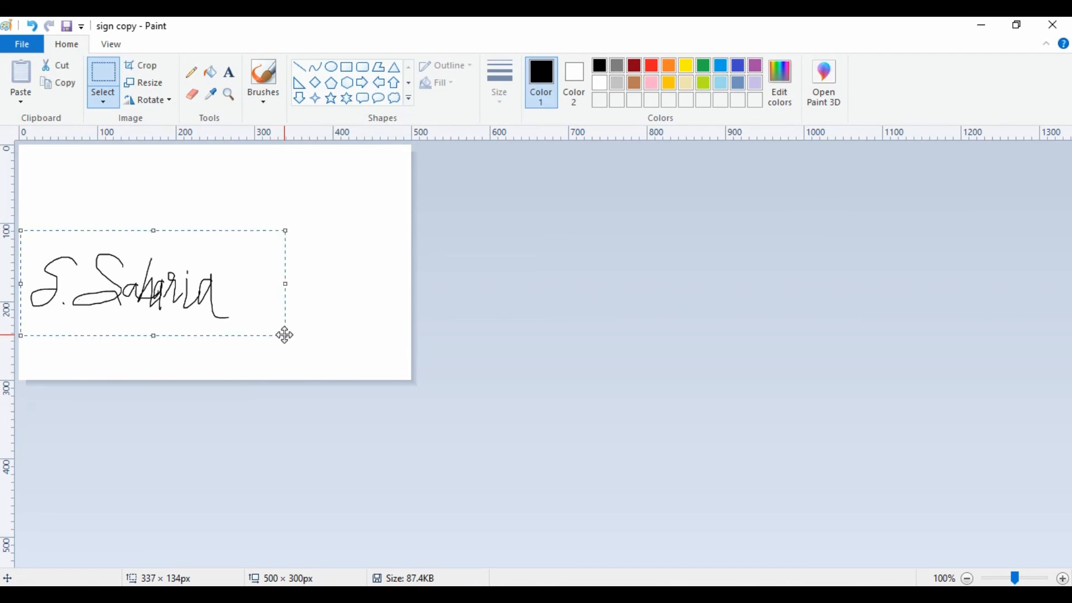
left_click(140, 69)
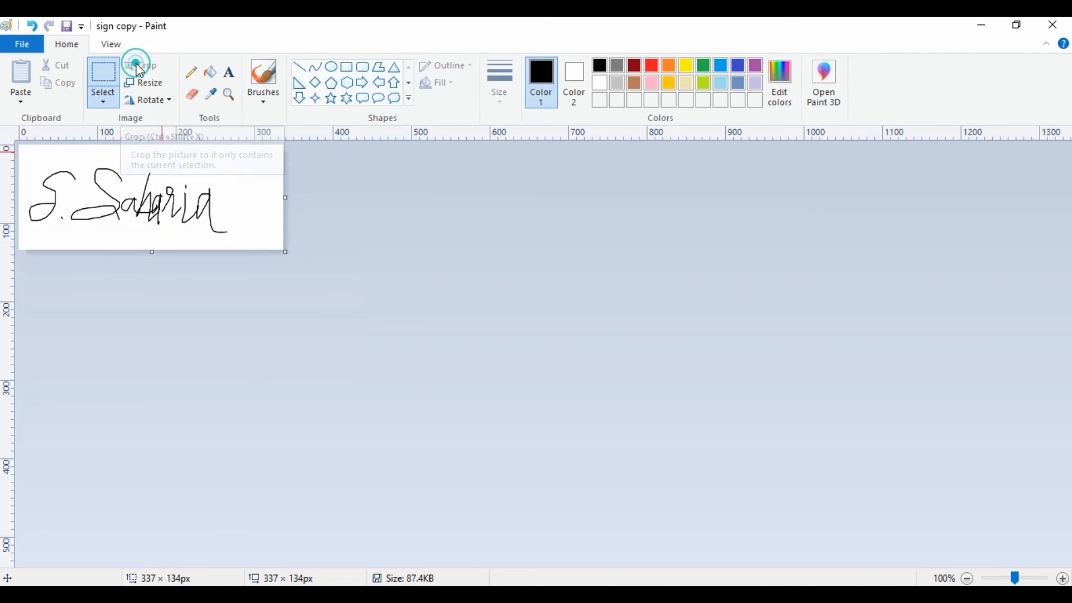
- Resize the cropped signature to 500 pixels wide and 300 pixels high without maintaining the aspect ratio
left_click(149, 88)
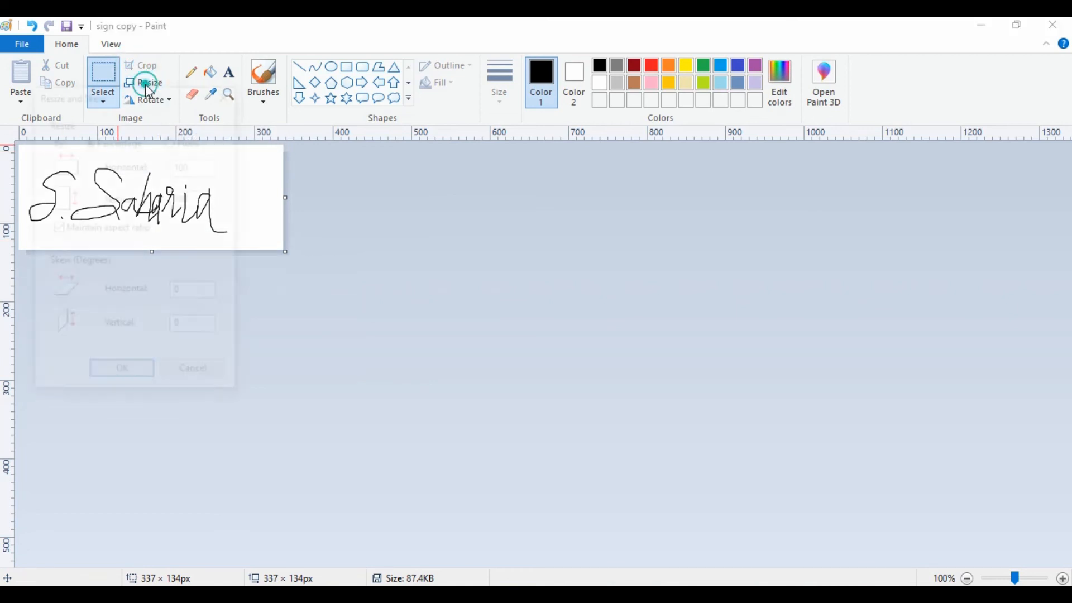
left_click(175, 142)
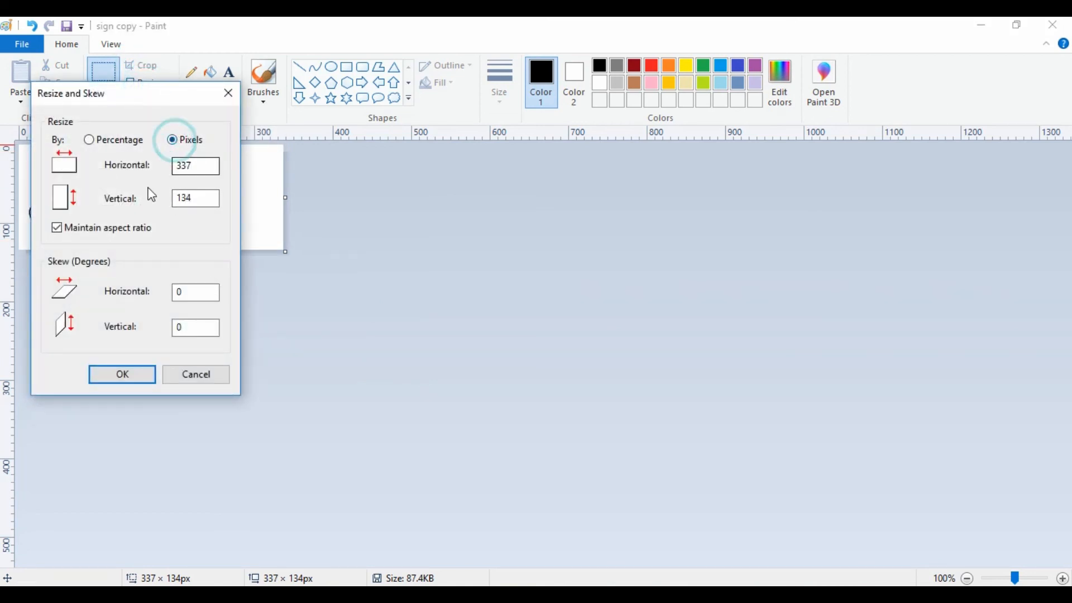
double_click(202, 167)
type("500")
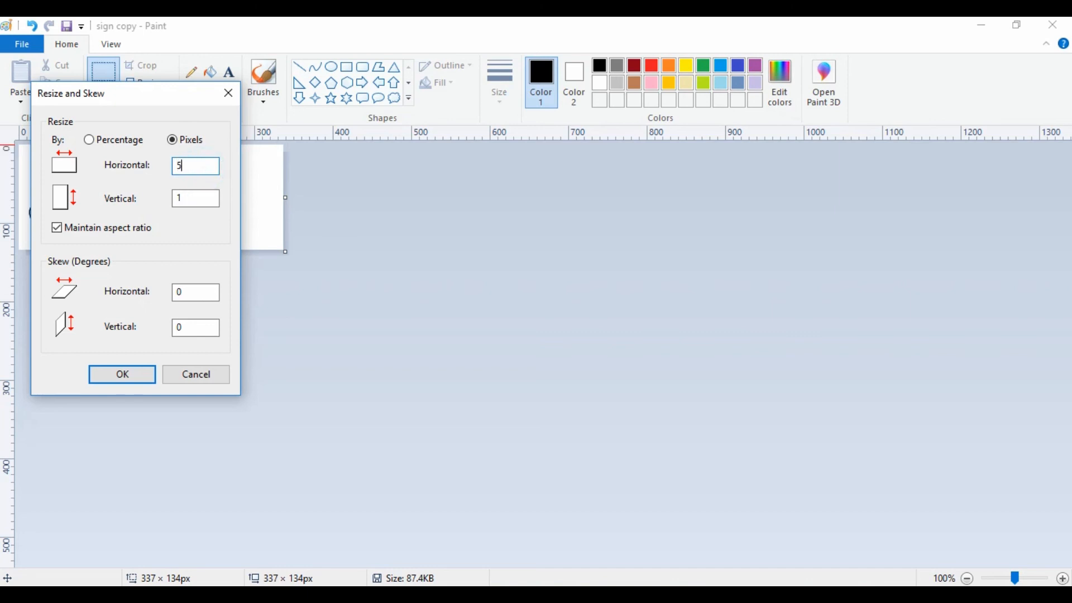
left_click(56, 228)
double_click(216, 194)
type("300")
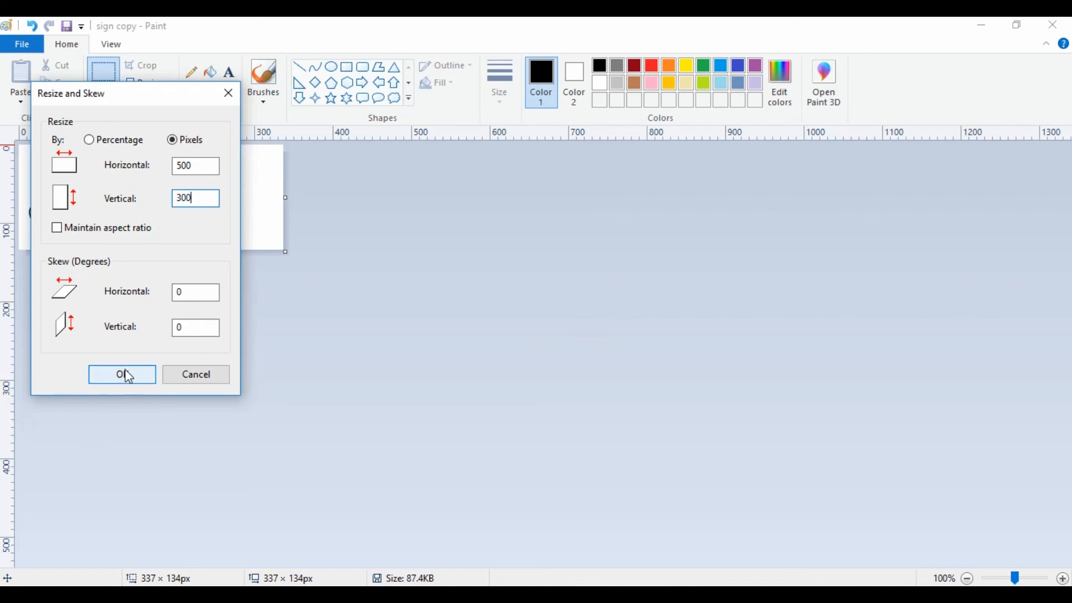
left_click(124, 375)
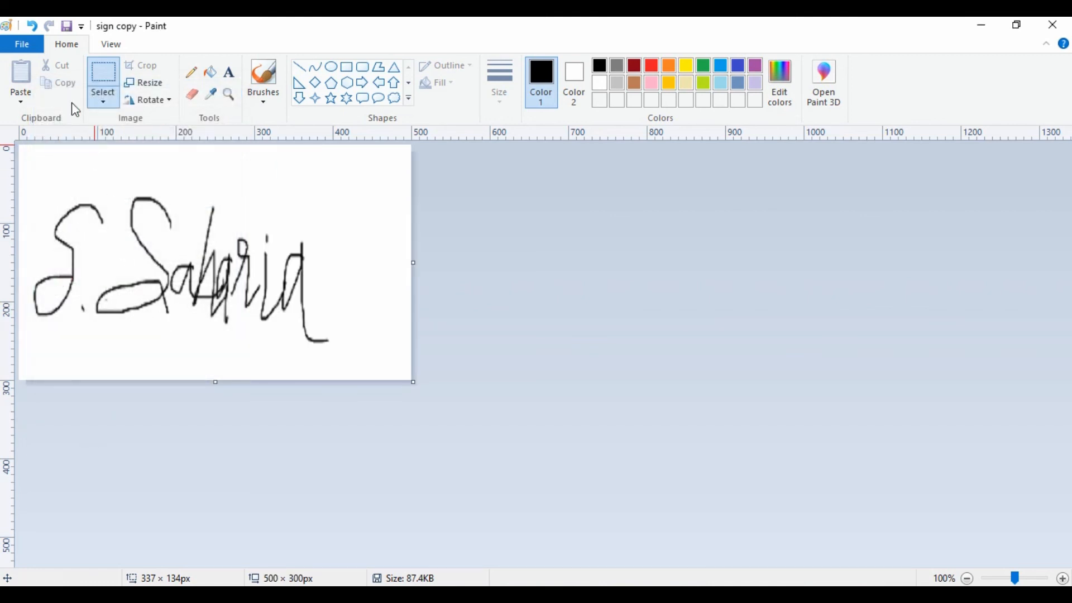
- Save the signature as a new JPEG named sign300 in the Documents folder
left_click(20, 43)
left_click(84, 184)
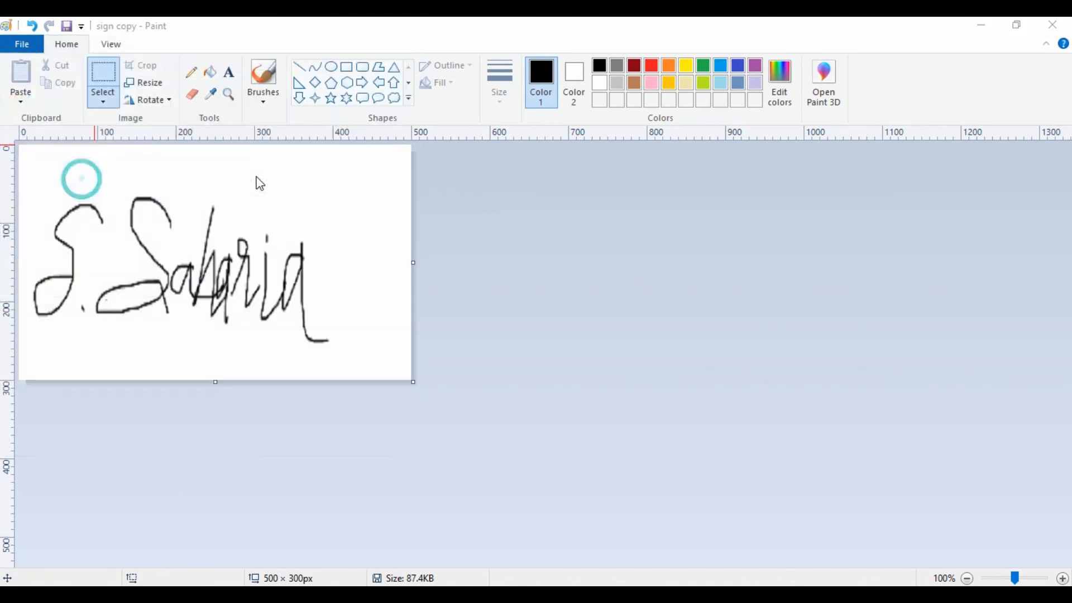
left_click(451, 400)
key("BackSpace")
key("BackSpace")
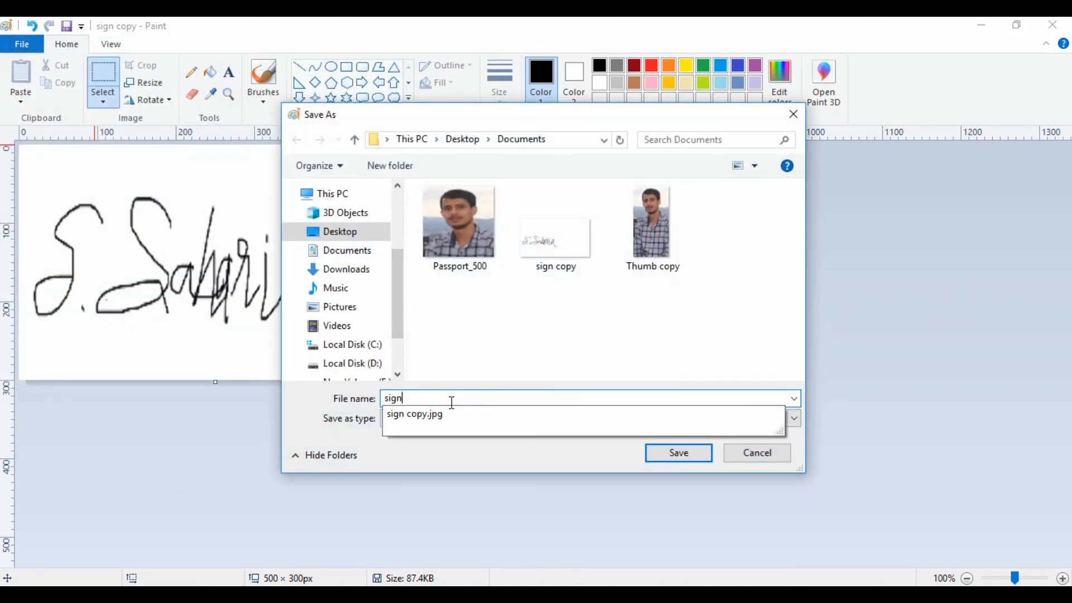
type("300")
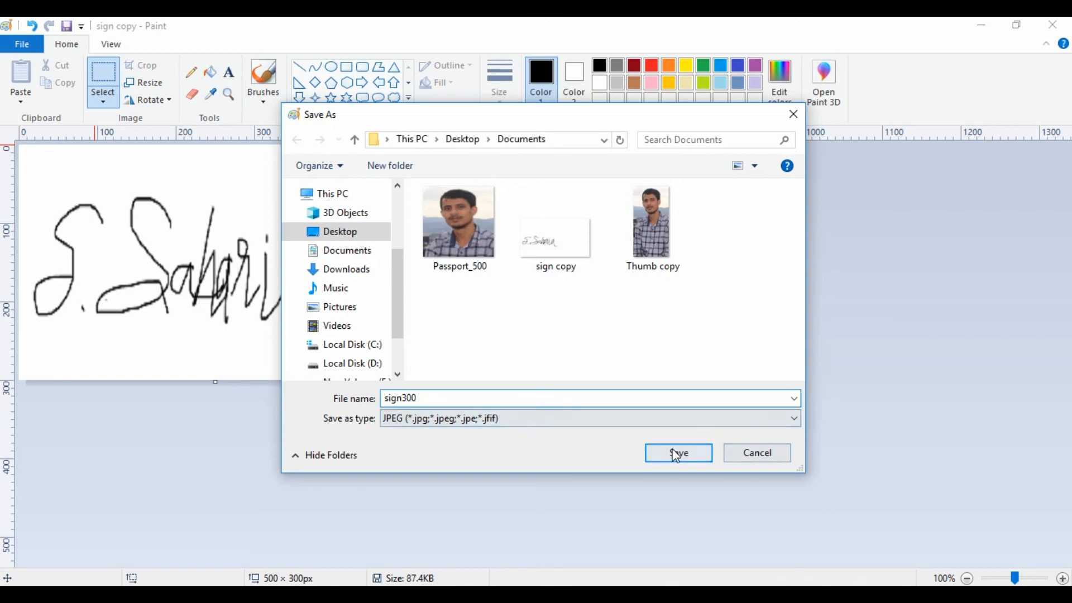
left_click(676, 455)
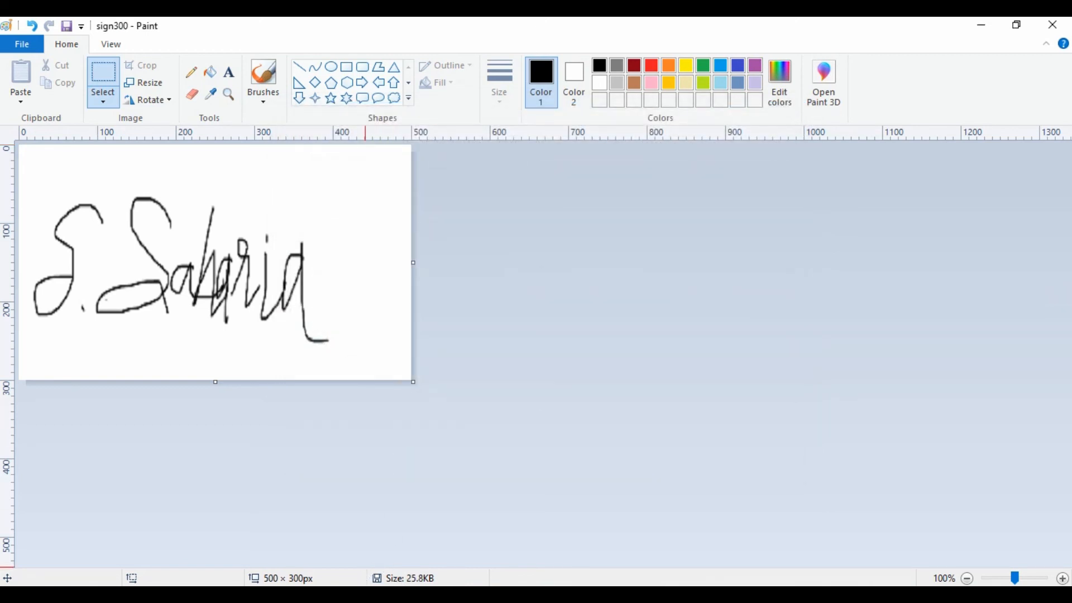